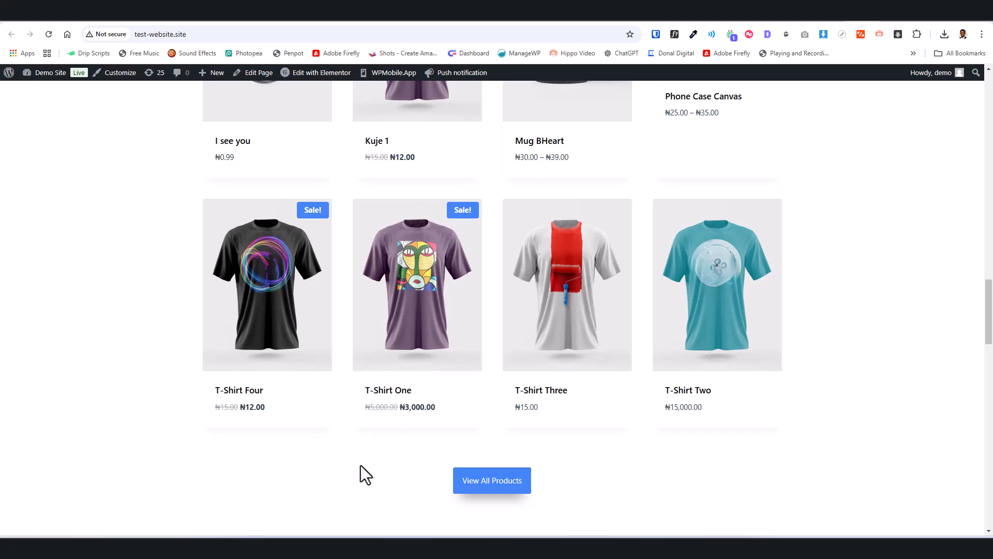
Switch from the storefront to the WordPress products list and review the listed products and their prices.
mouse_move(427, 415)
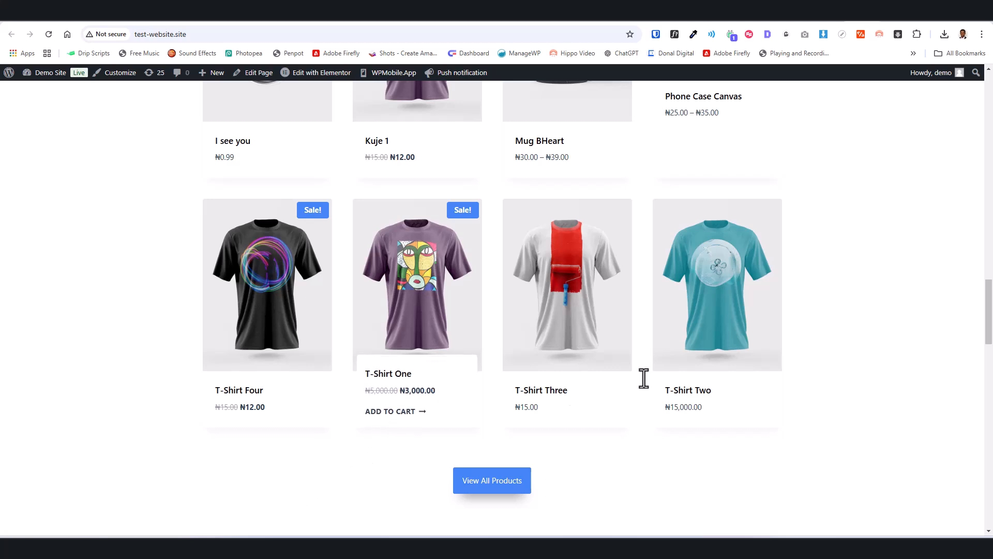
mouse_move(700, 395)
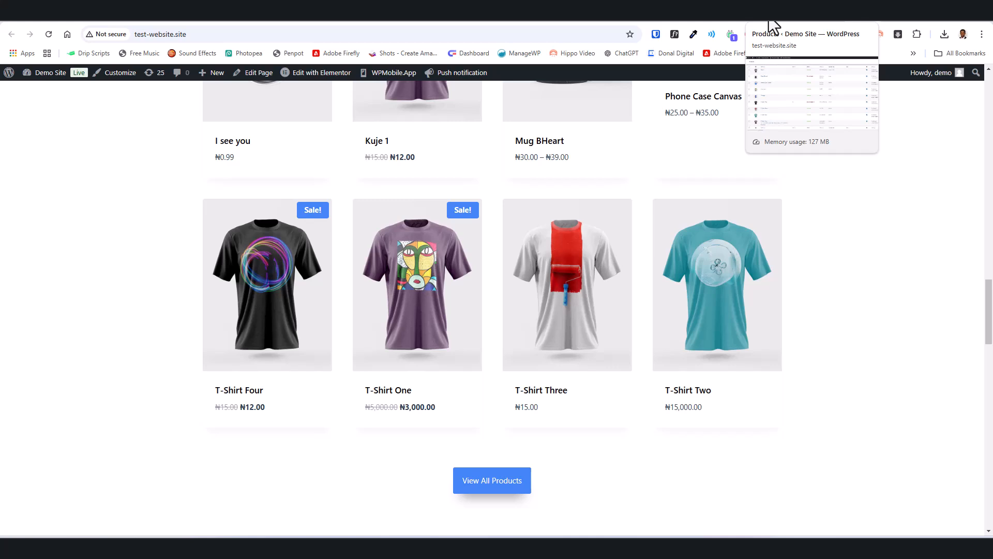
click(770, 21)
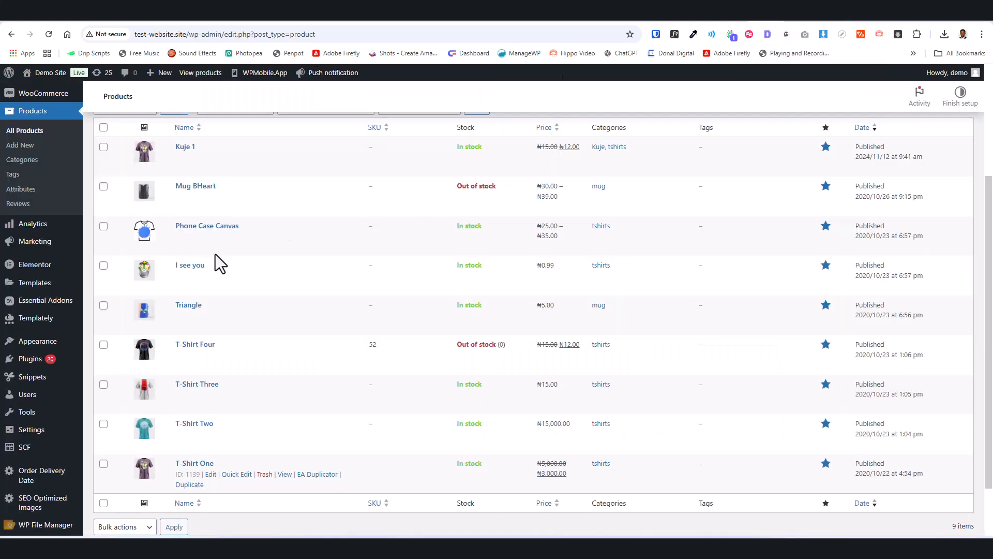
scroll(189, 261, up, 3)
scroll(165, 372, down, 2)
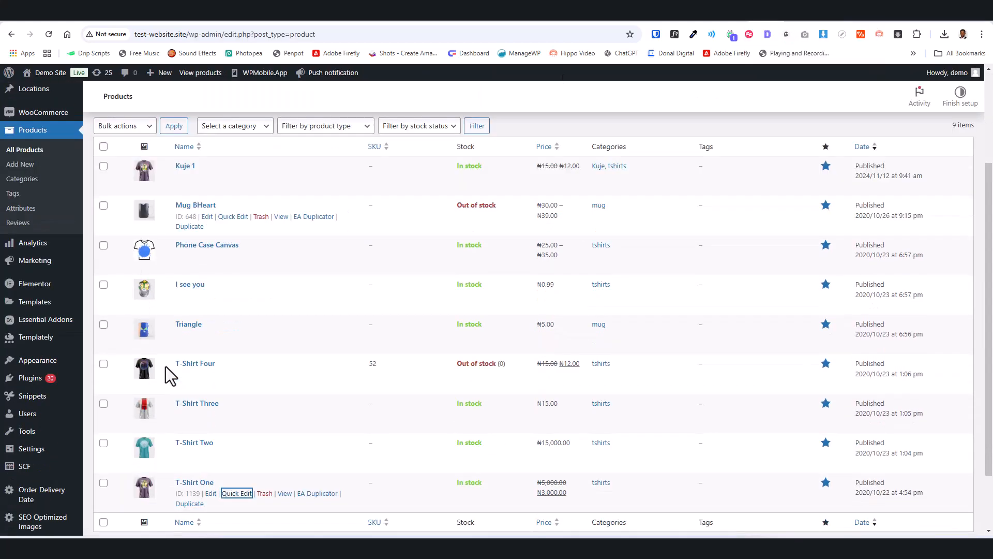
scroll(171, 373, down, 2)
scroll(172, 325, up, 5)
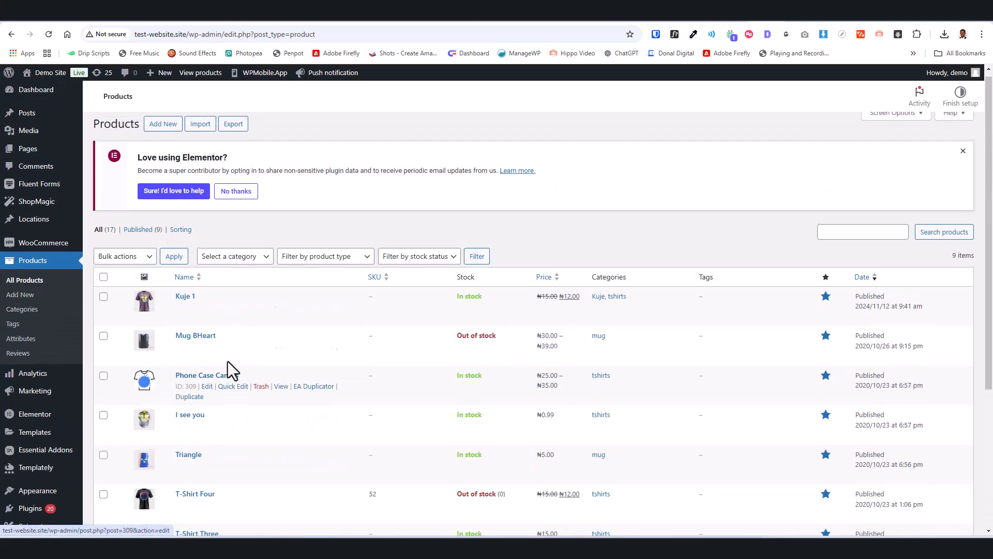
scroll(230, 370, down, 3)
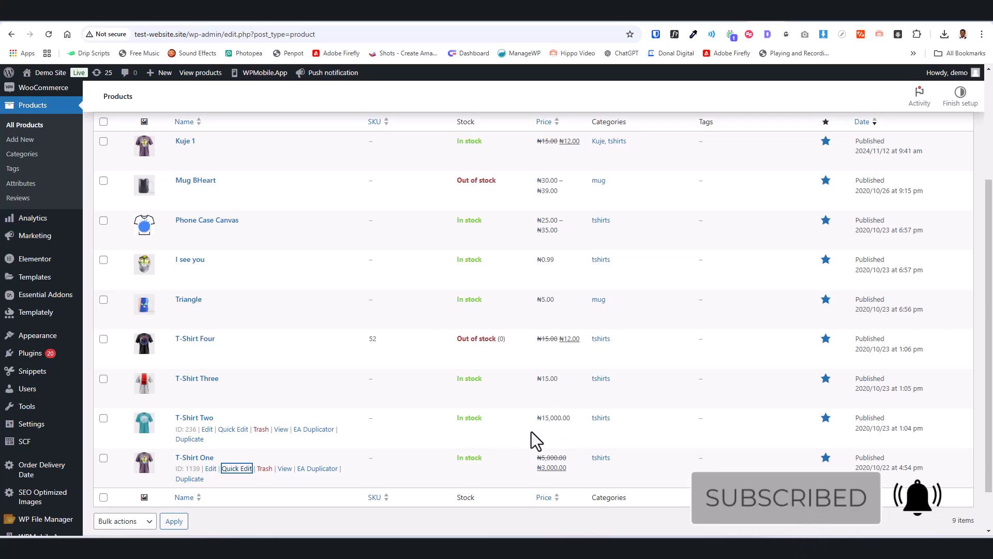
Open T-Shirt Two for quick editing and set its sale price to 10000.
click(233, 430)
scroll(293, 418, down, 3)
scroll(293, 418, down, 2)
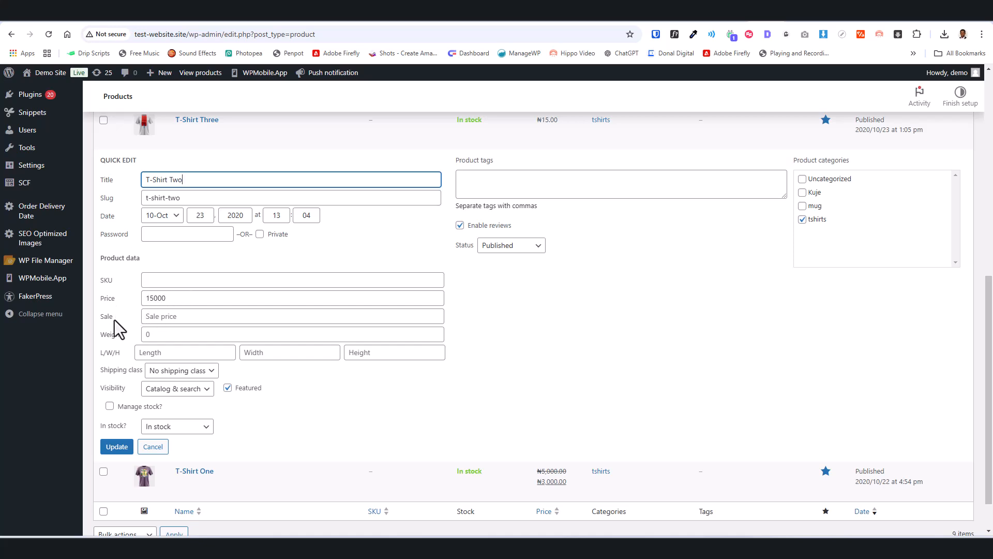
click(152, 319)
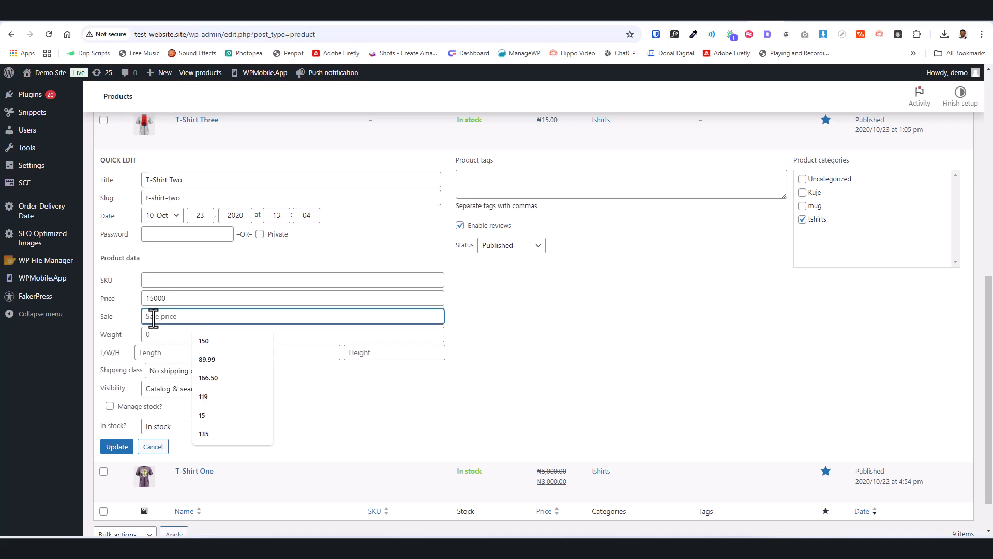
text(10000)
click(501, 372)
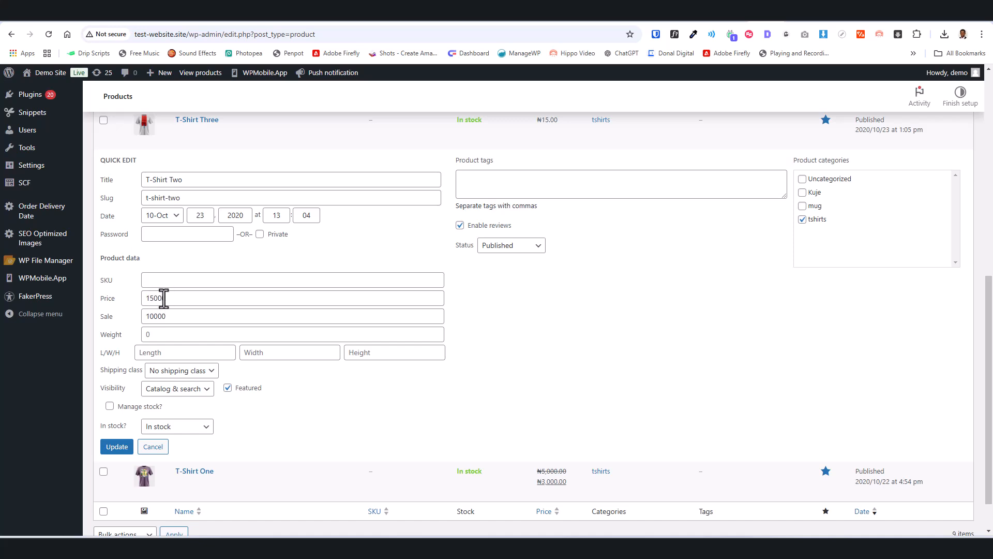
Compare with the sale items on the storefront, and save the quick edit of T-Shirt Two.
click(862, 15)
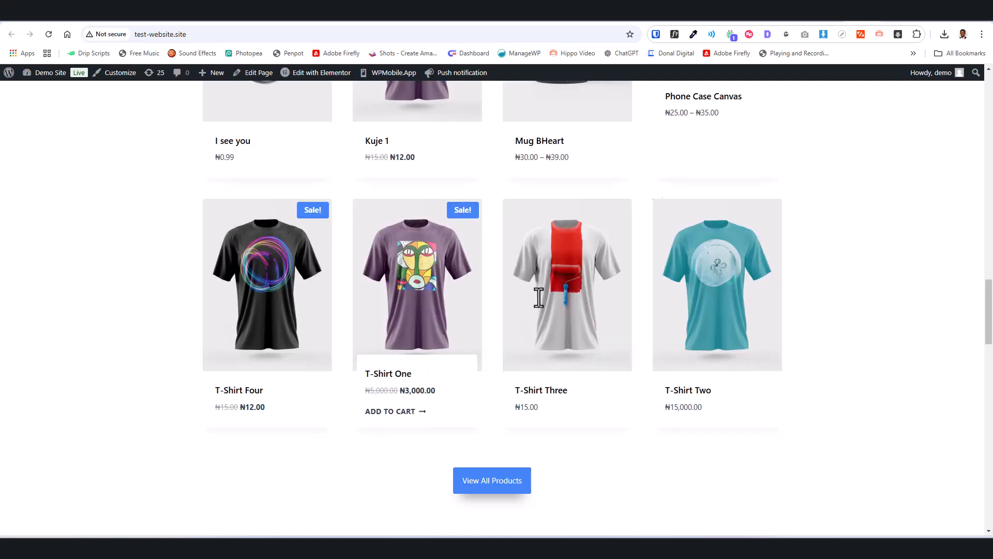
click(801, 21)
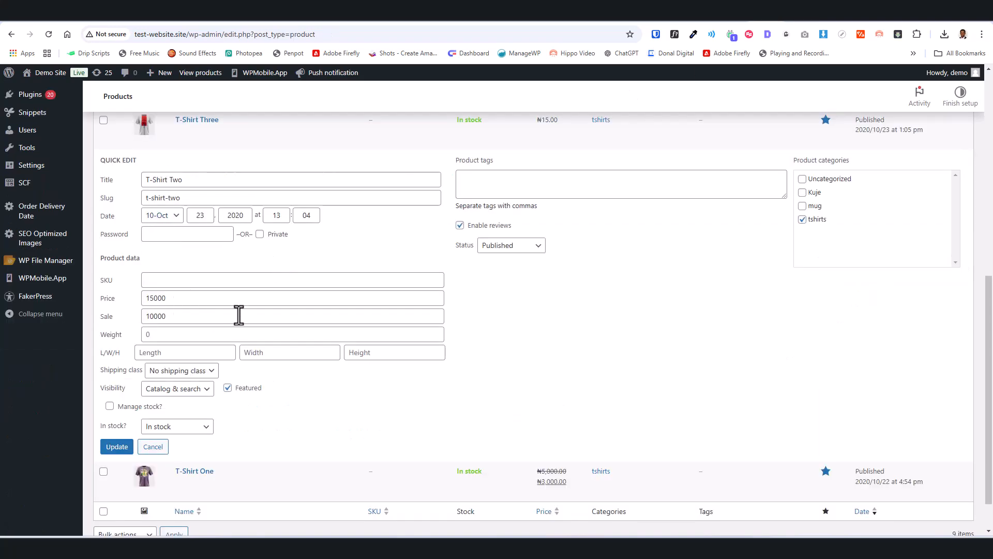
click(182, 316)
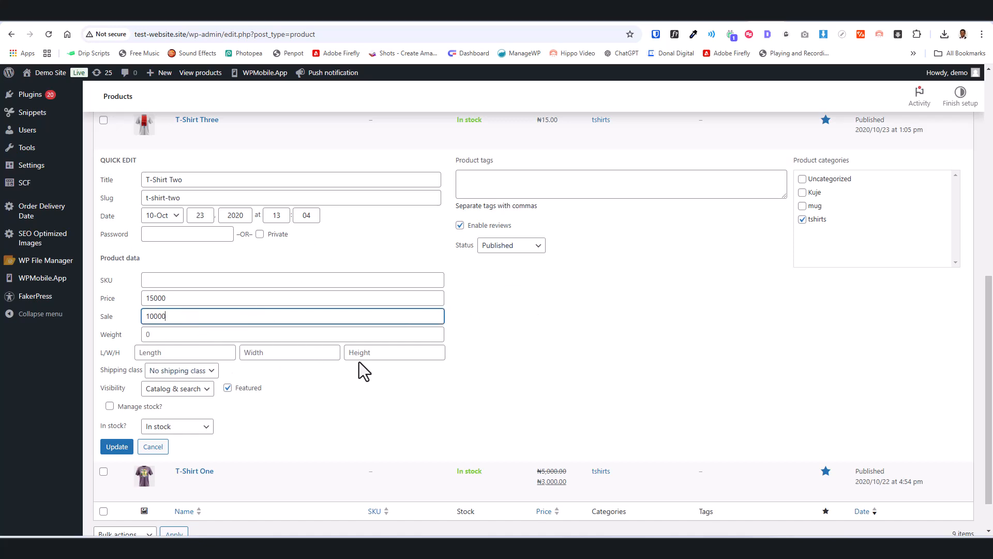
scroll(279, 341, up, 1)
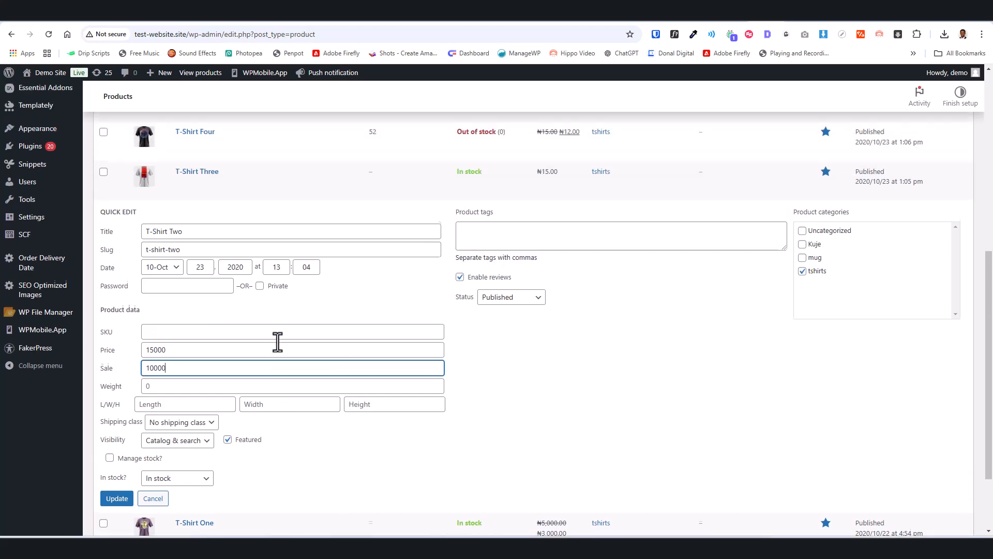
scroll(280, 342, down, 1)
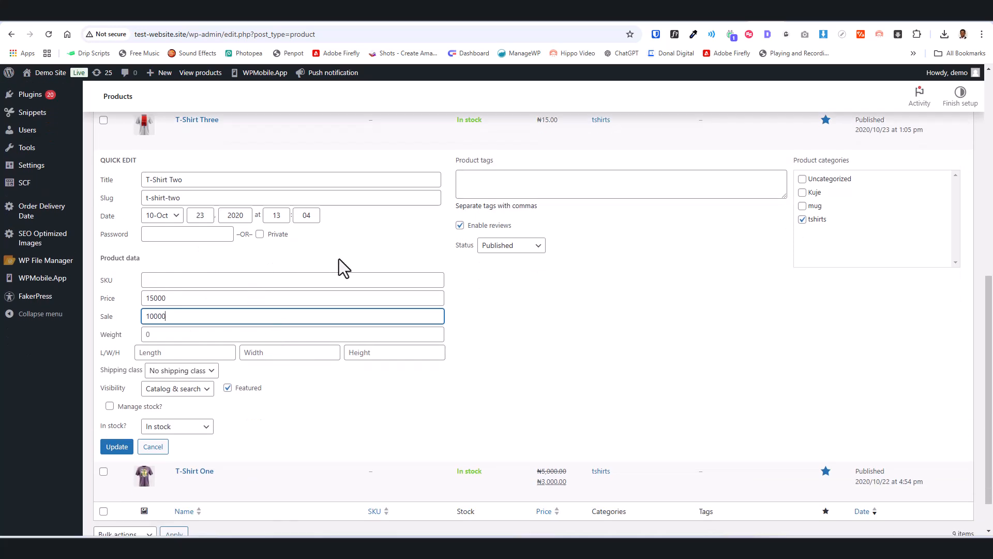
click(350, 247)
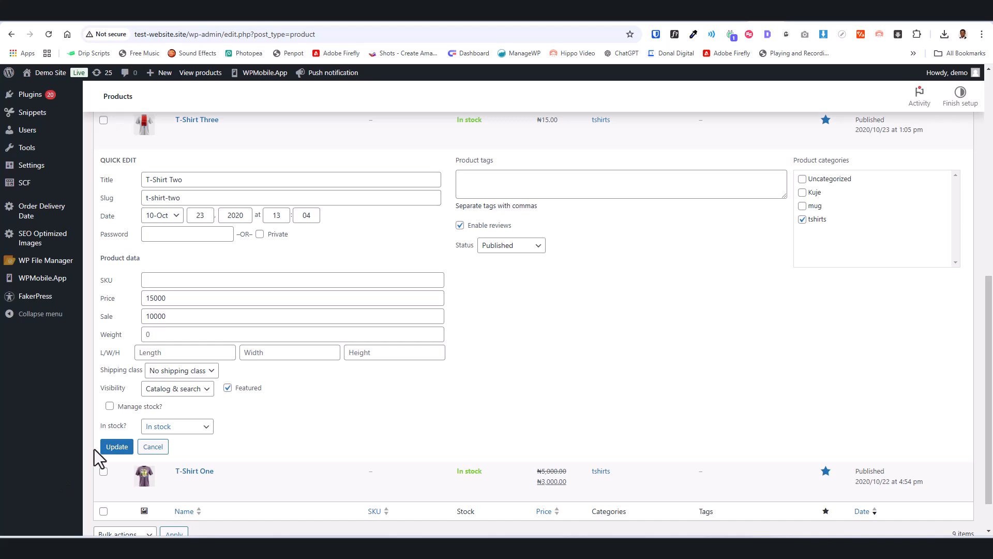
click(118, 448)
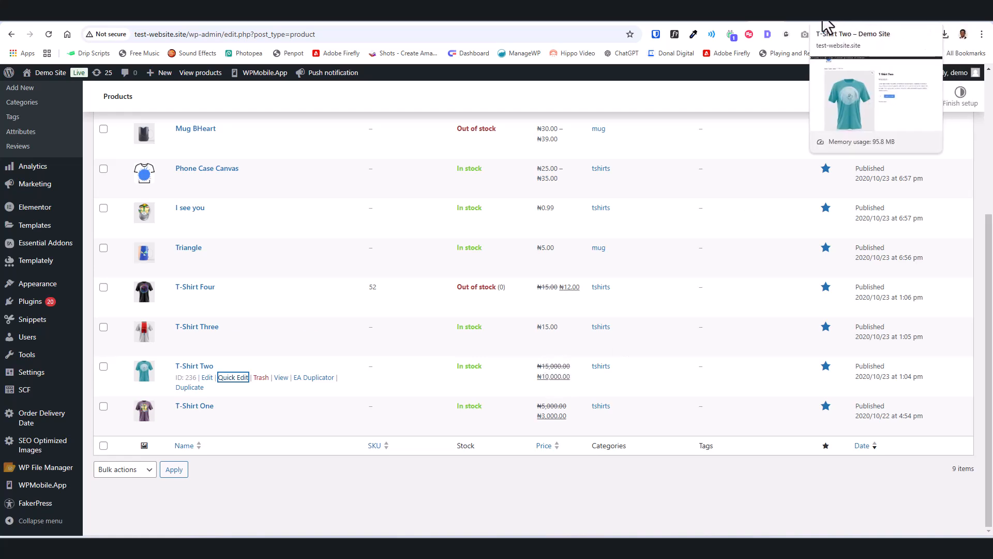
Reload the storefront home page and the T-Shirt Two product page to check the product's sale price.
click(859, 25)
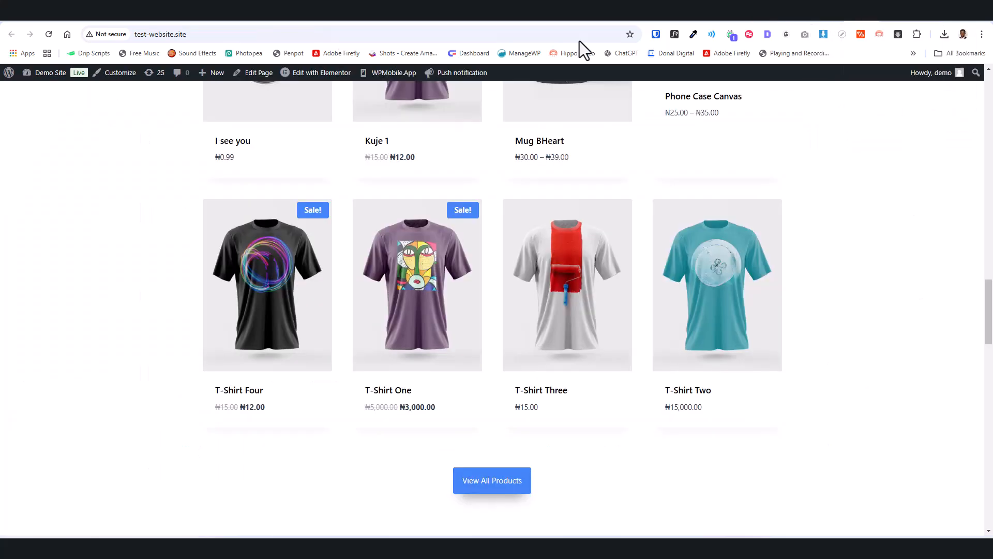
click(49, 34)
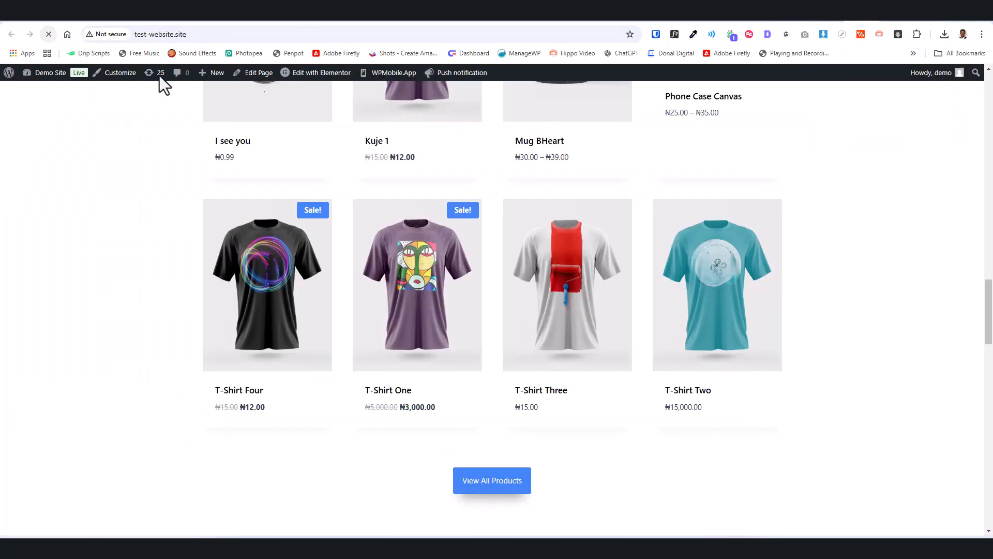
click(831, 21)
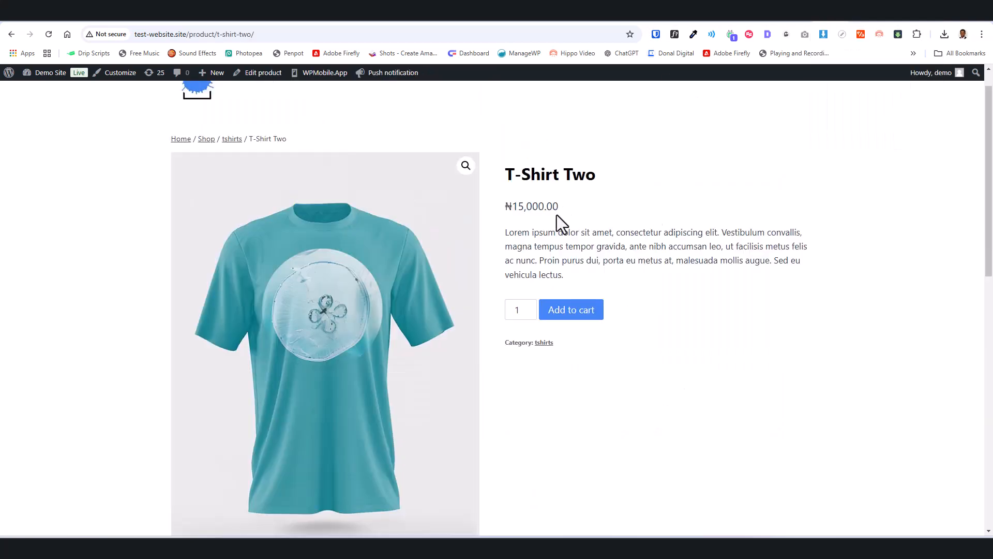
click(47, 36)
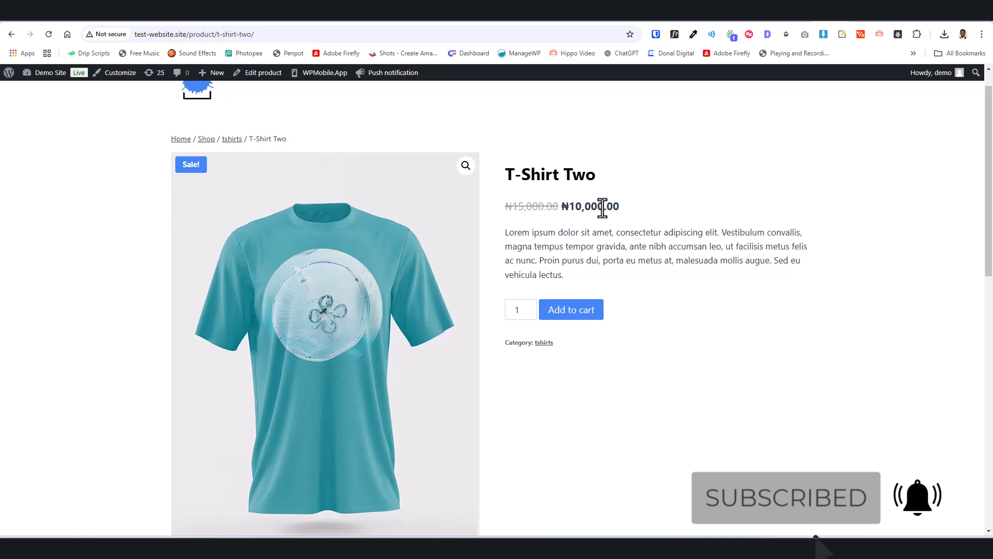
click(851, 13)
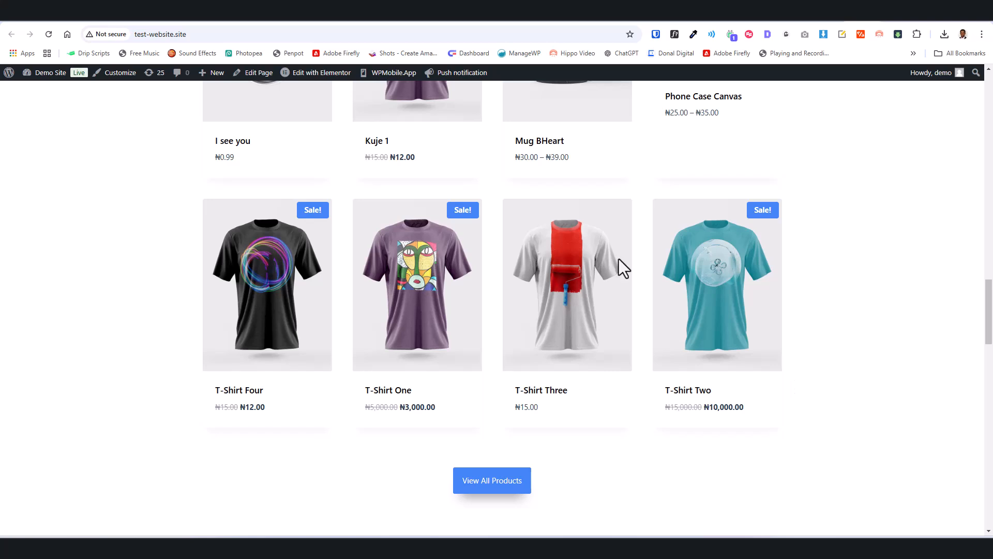
mouse_move(694, 439)
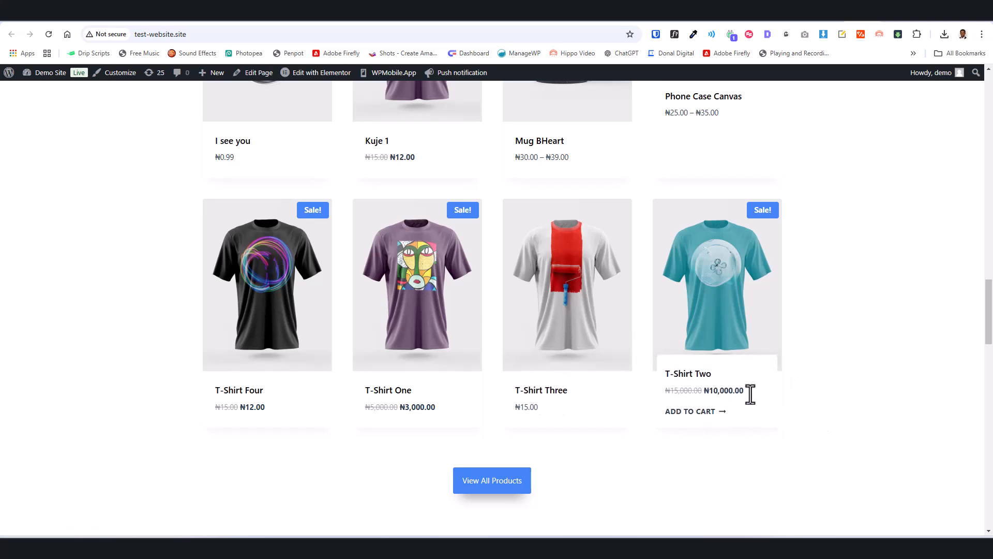
Return to the products list and open T-Shirt Two in the full product editor at its general price settings.
click(763, 17)
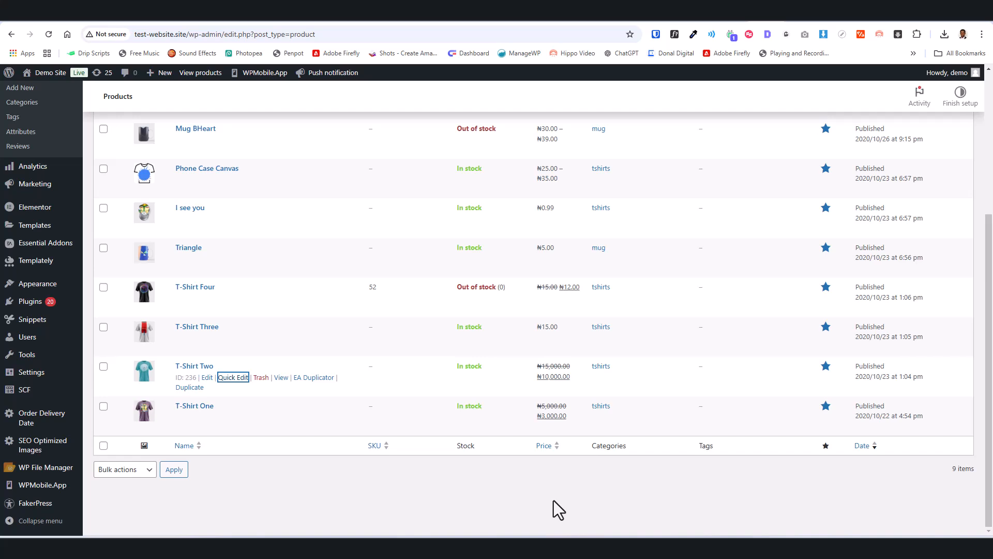
click(207, 379)
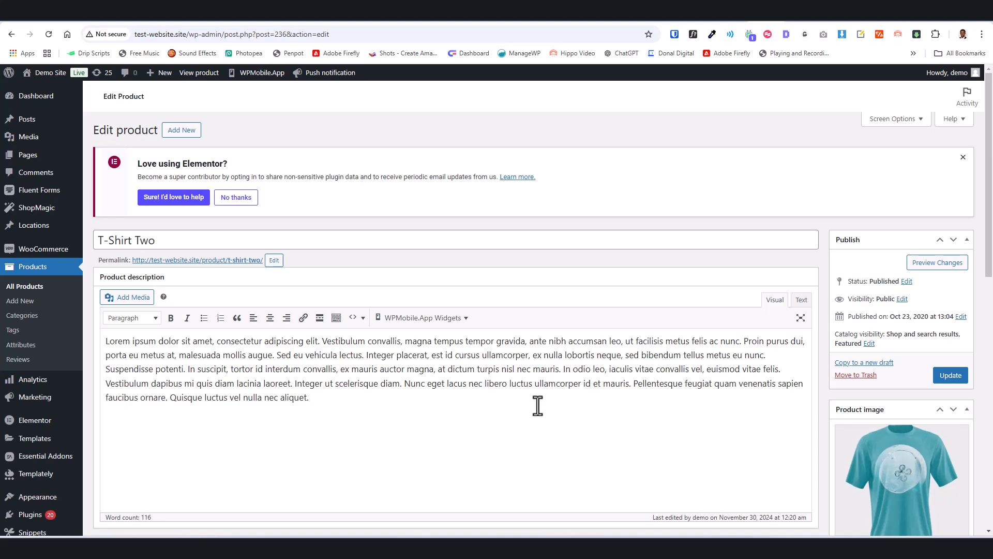
scroll(539, 406, down, 4)
scroll(579, 415, up, 4)
scroll(492, 417, down, 1)
scroll(492, 416, down, 3)
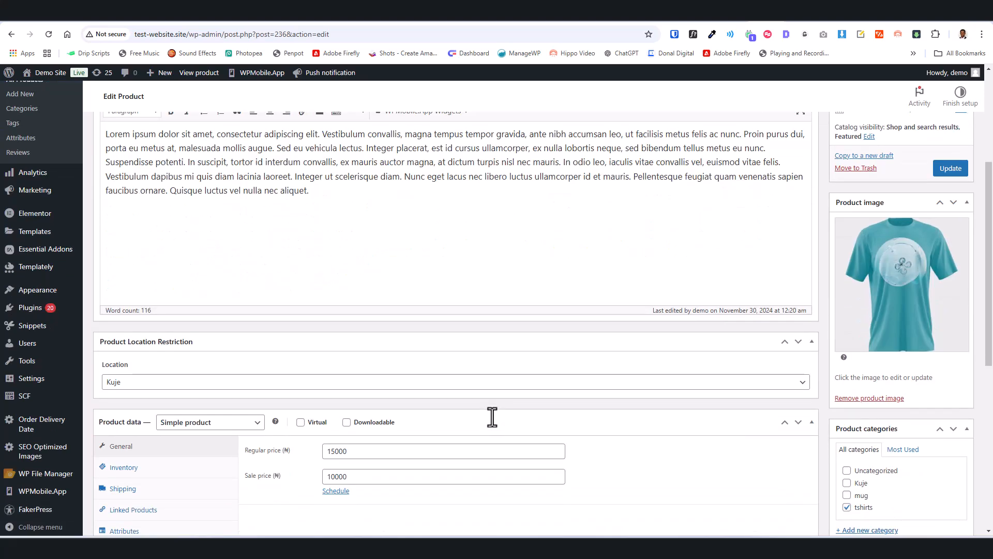
scroll(530, 398, down, 4)
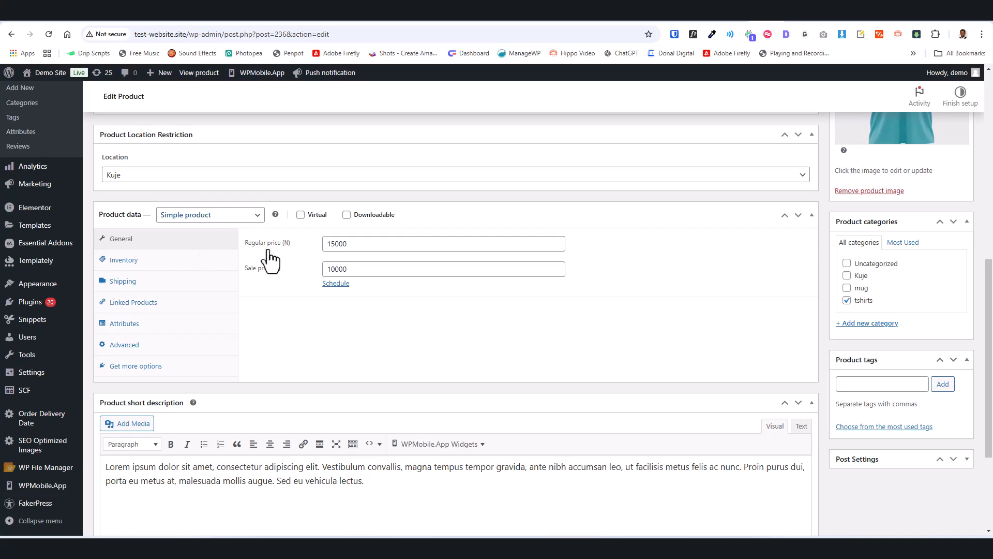
Schedule the sale price of T-Shirt Two from 2024-11-30 to 2024-12-09.
click(336, 284)
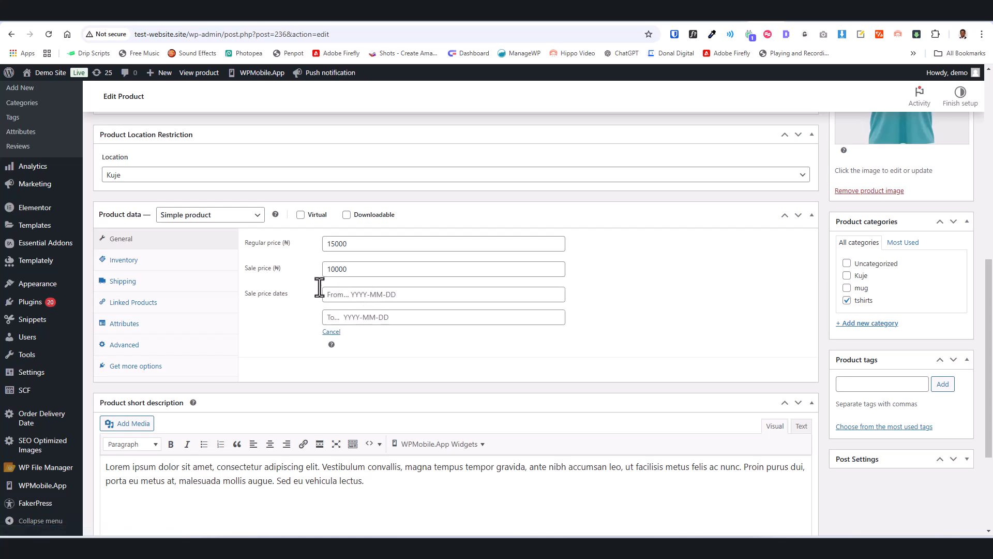
click(375, 295)
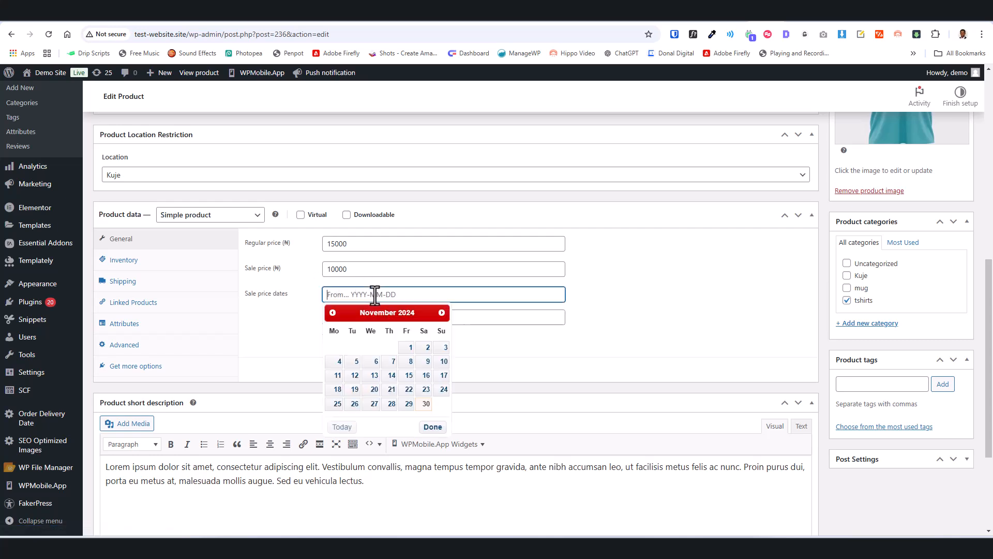
click(426, 403)
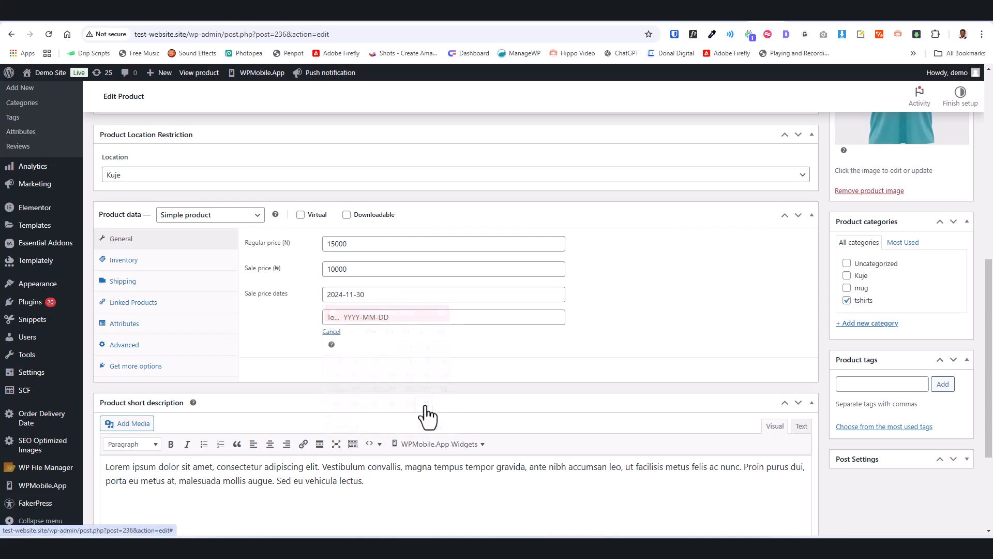
click(389, 317)
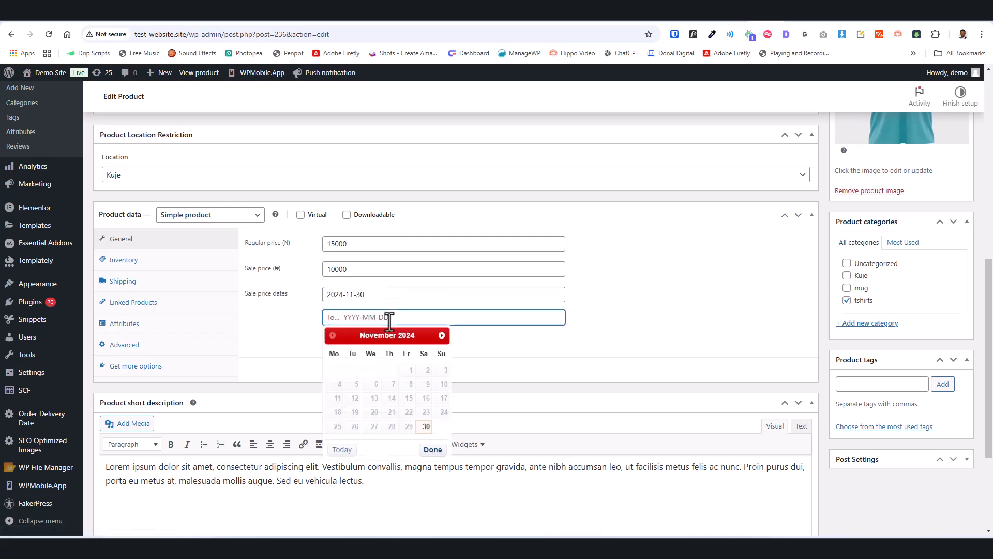
click(442, 336)
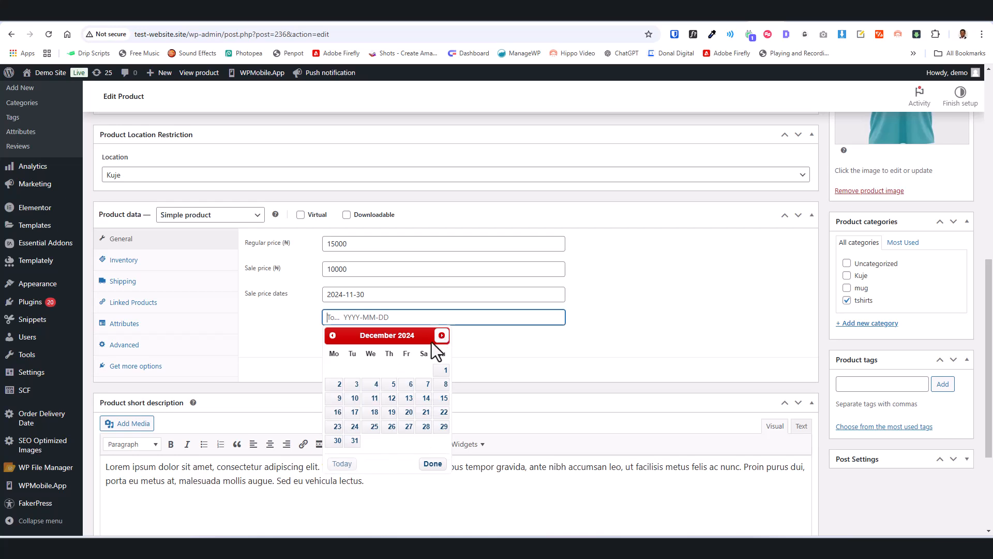
click(338, 398)
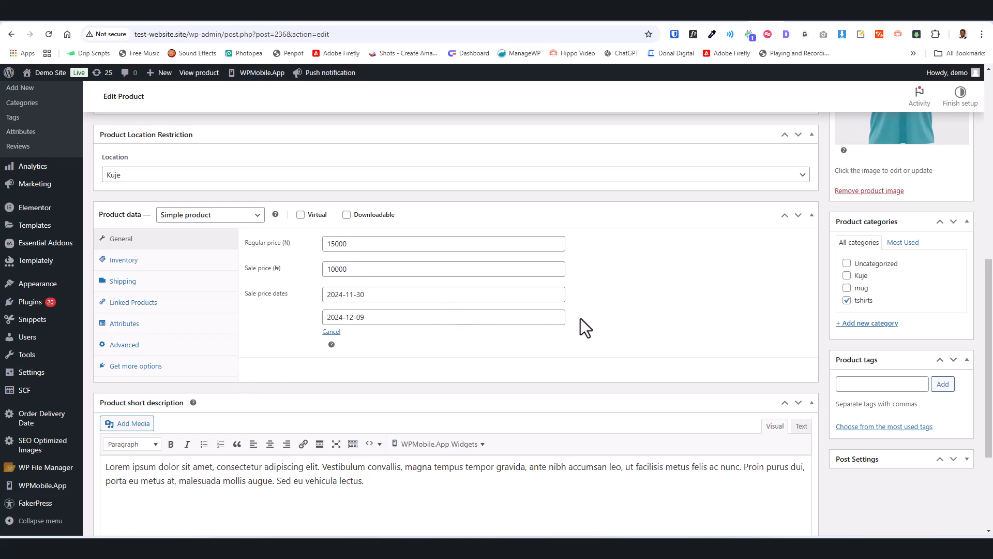
drag(344, 244, 313, 243)
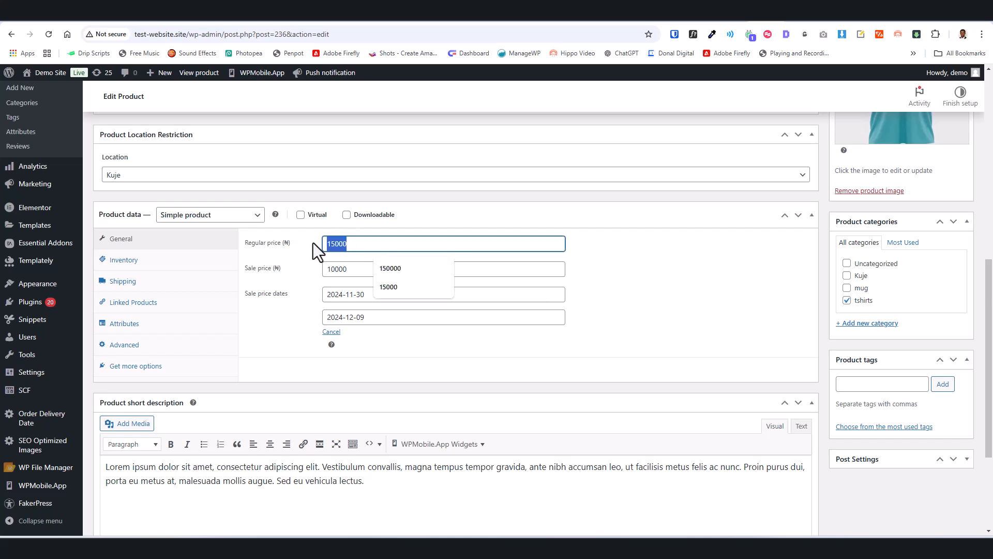
click(332, 256)
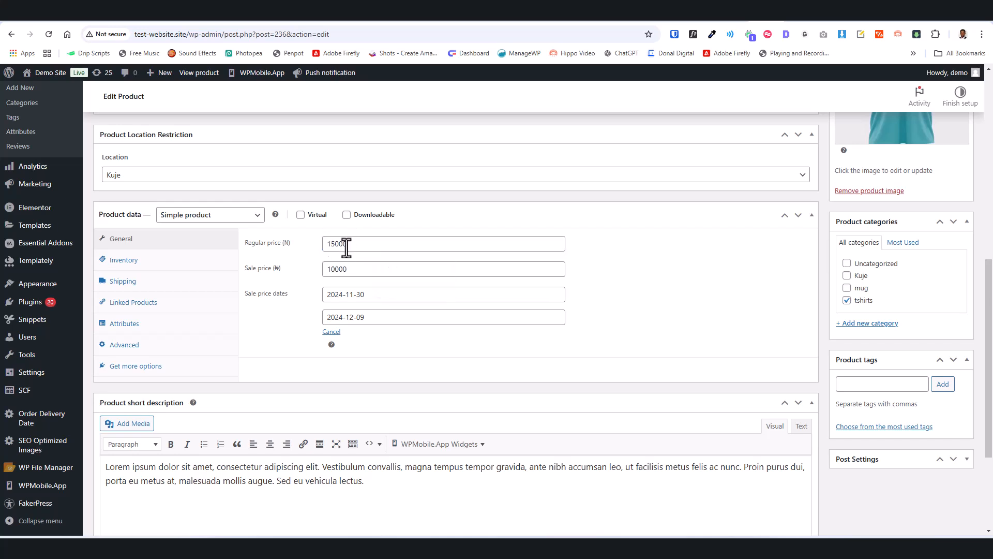